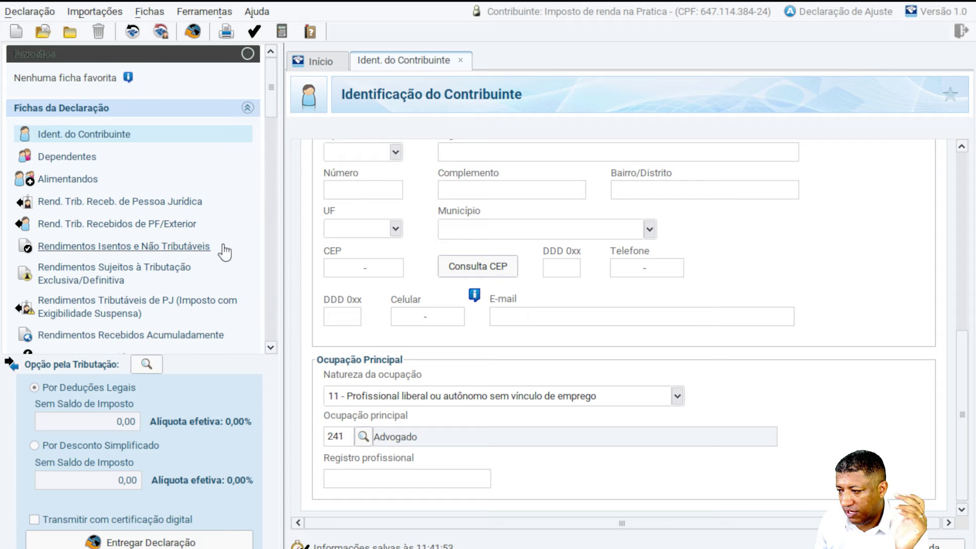
- Review the dependent types offered for a new dependent, discard the entry and view the Alimentandos form
{"action": "scroll", "coordinate": [525, 288], "scroll_direction": "up", "scroll_amount": 3}
{"action": "scroll", "coordinate": [960, 351], "scroll_direction": "up", "scroll_amount": 10}
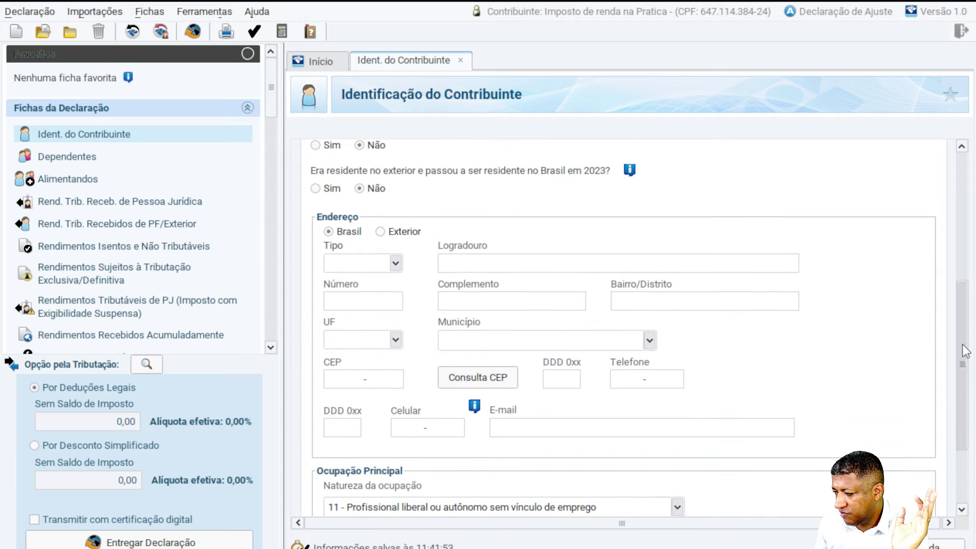
{"action": "left_click", "coordinate": [89, 158]}
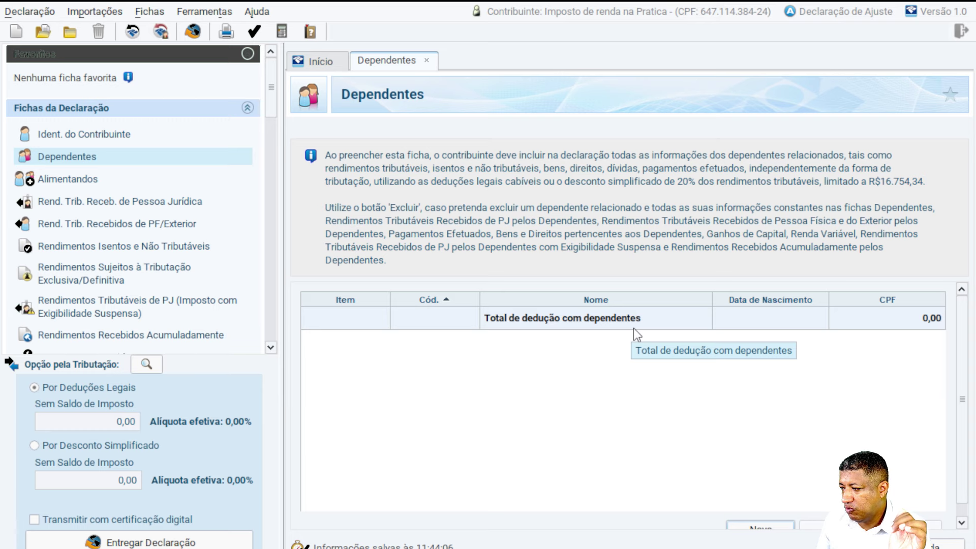
{"action": "scroll", "coordinate": [747, 457], "scroll_direction": "down", "scroll_amount": 1}
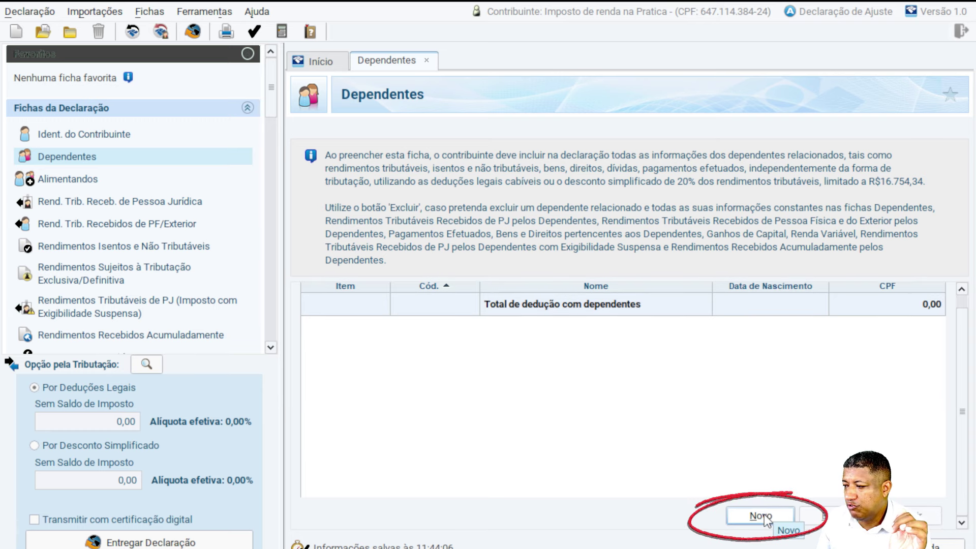
{"action": "left_click", "coordinate": [762, 516]}
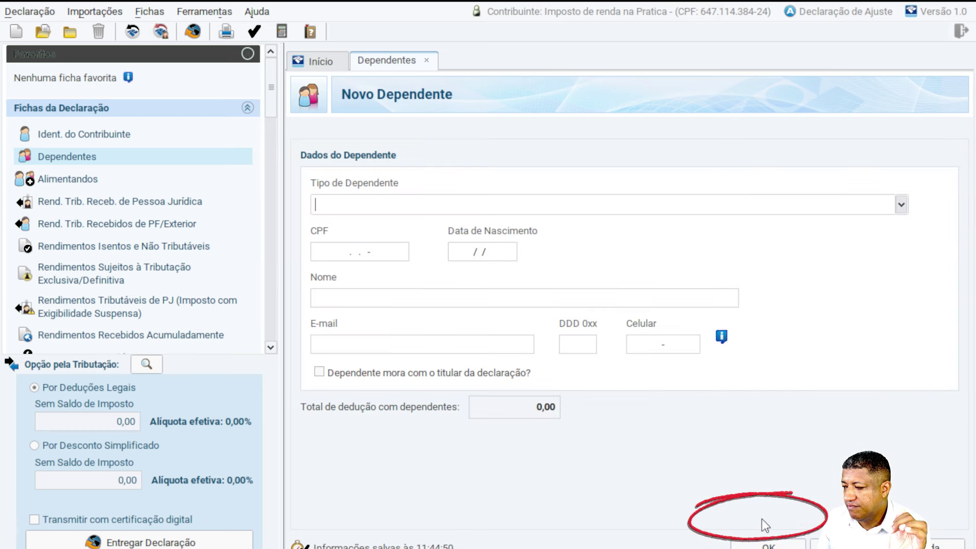
{"action": "left_click", "coordinate": [900, 204]}
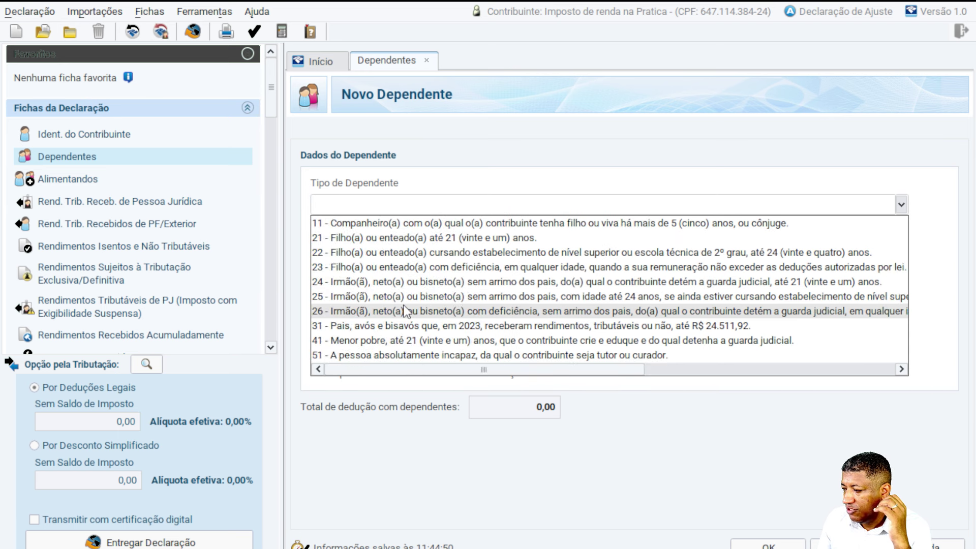
{"action": "left_click", "coordinate": [847, 544]}
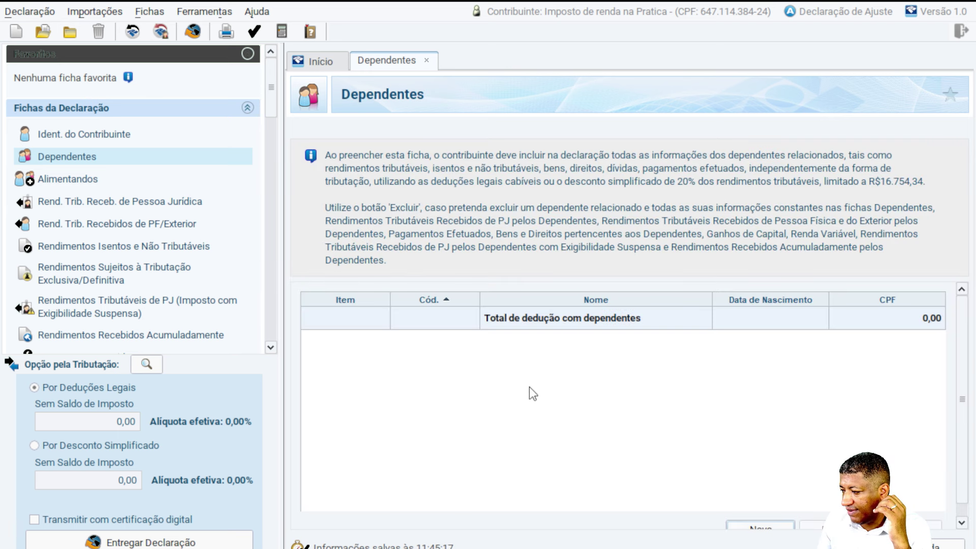
{"action": "left_click", "coordinate": [79, 187]}
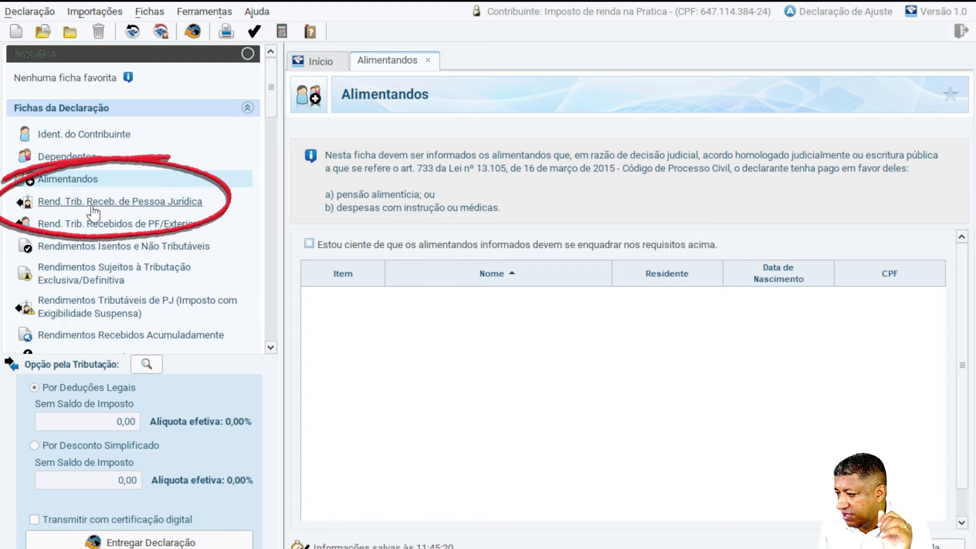
- Add a record of taxable income received from a Pessoa Jurídica for the Titular, leaving the payer details blank and amounts at 0,00
{"action": "left_click", "coordinate": [93, 203]}
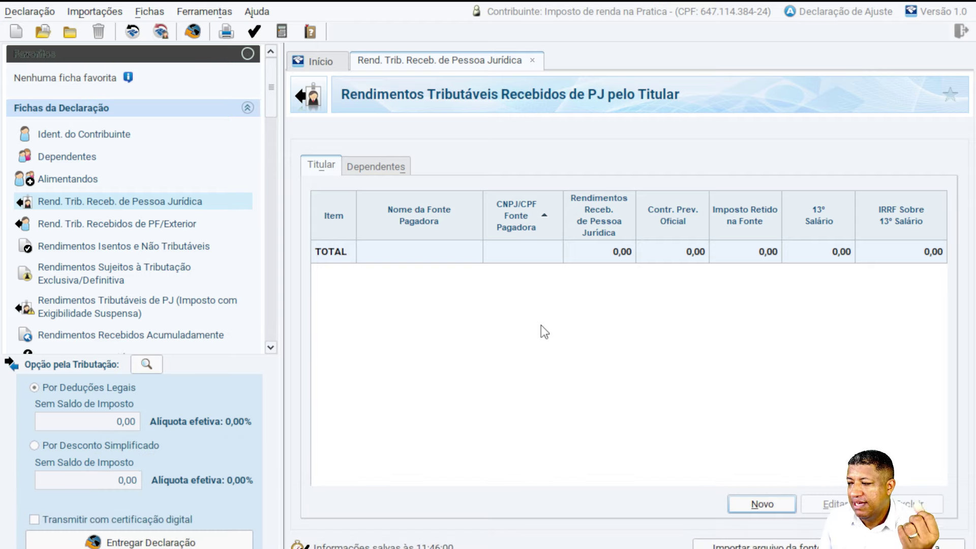
{"action": "left_click", "coordinate": [762, 504]}
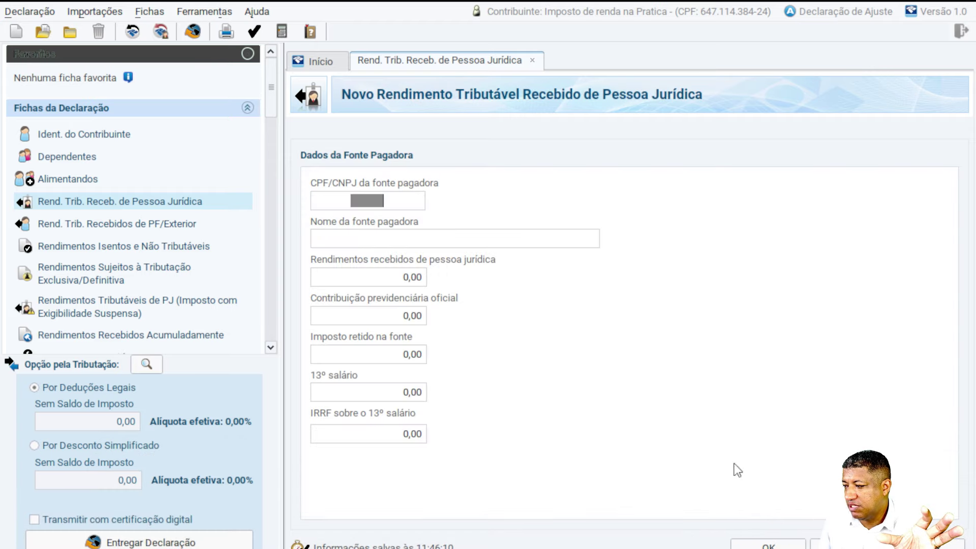
{"action": "left_click", "coordinate": [392, 241]}
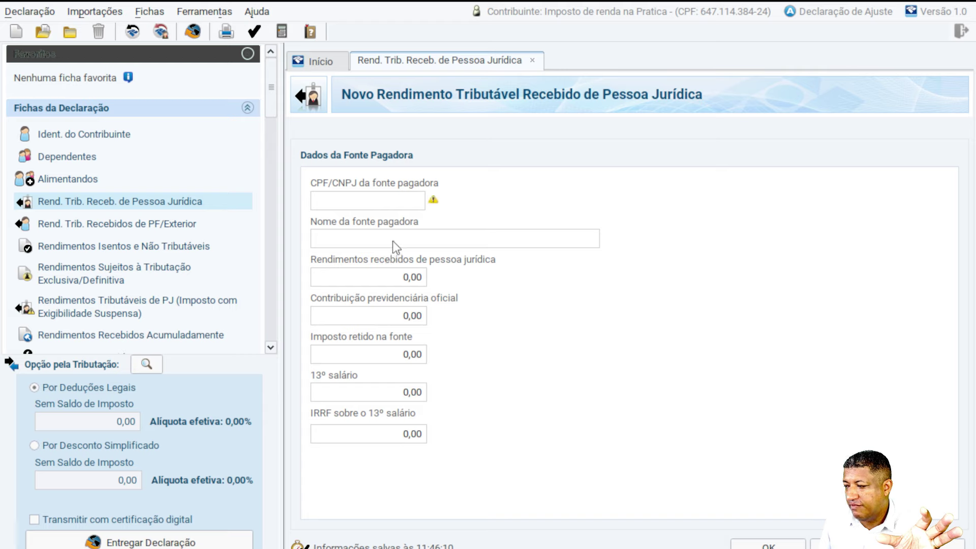
{"action": "left_click", "coordinate": [396, 279]}
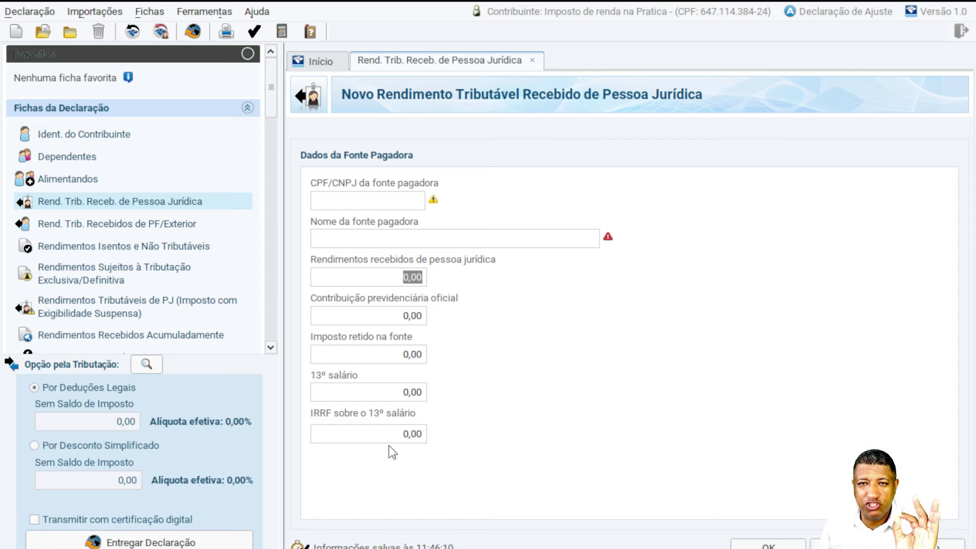
{"action": "key", "text": "Return"}
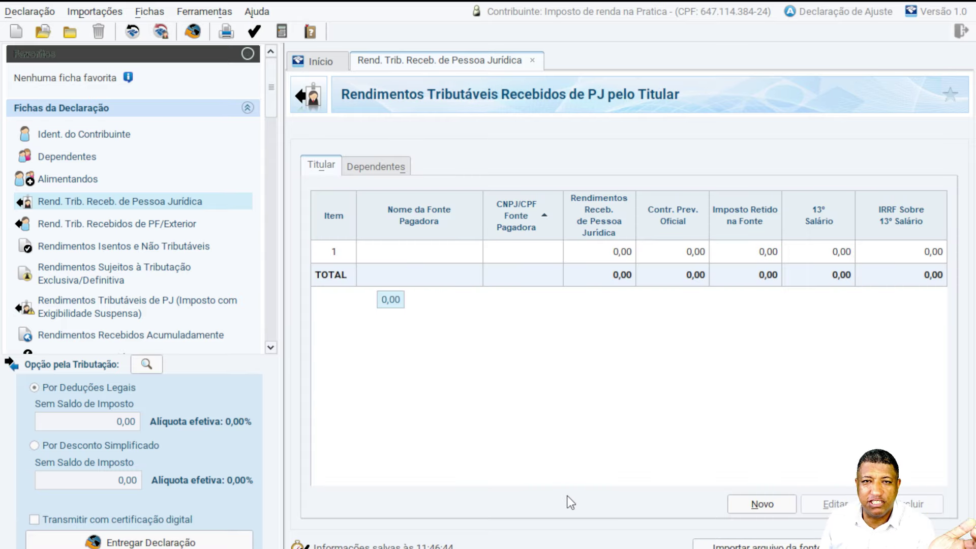
- Examine the Titular's PF/Exterior income form, going through the January income, deduction and Carnê-Leão fields in Outras Informações
{"action": "left_click", "coordinate": [122, 226]}
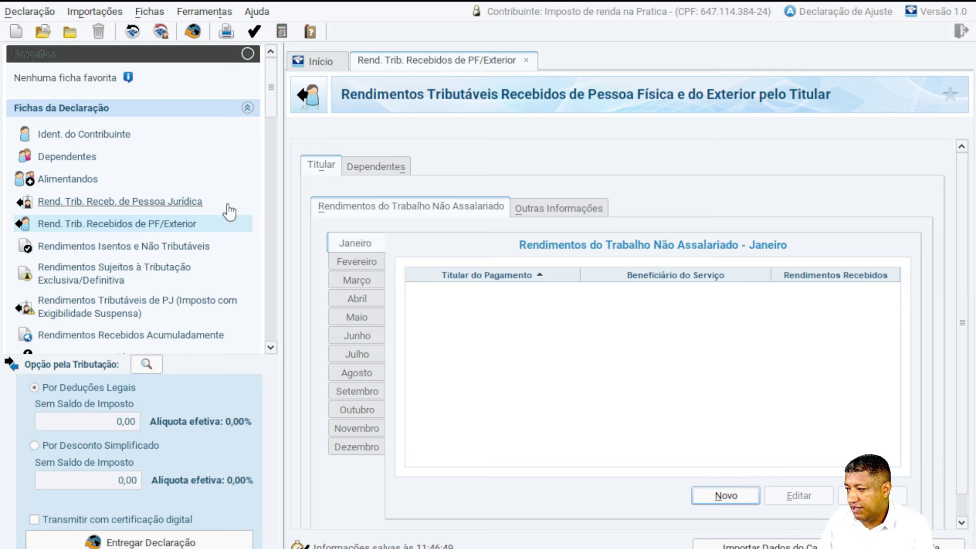
{"action": "left_click", "coordinate": [542, 212]}
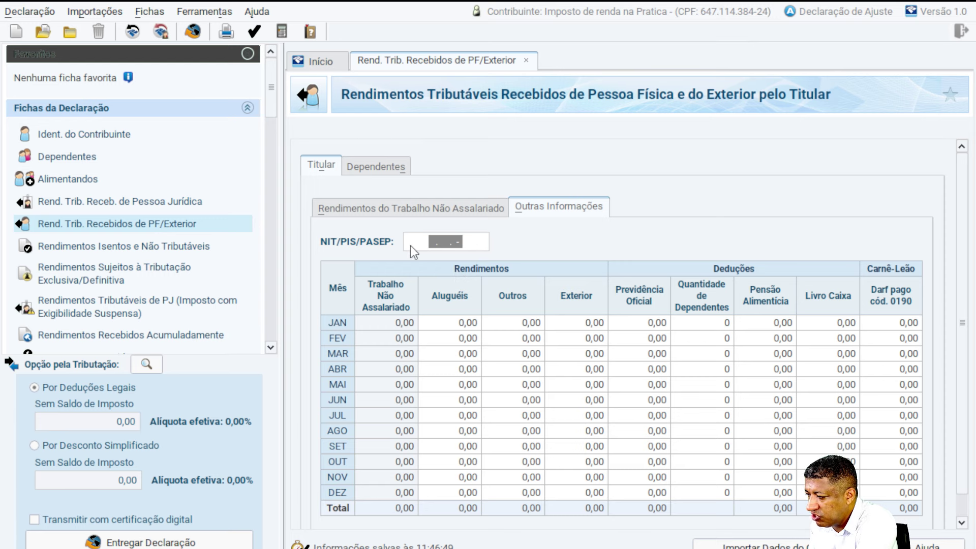
{"action": "left_click", "coordinate": [452, 325]}
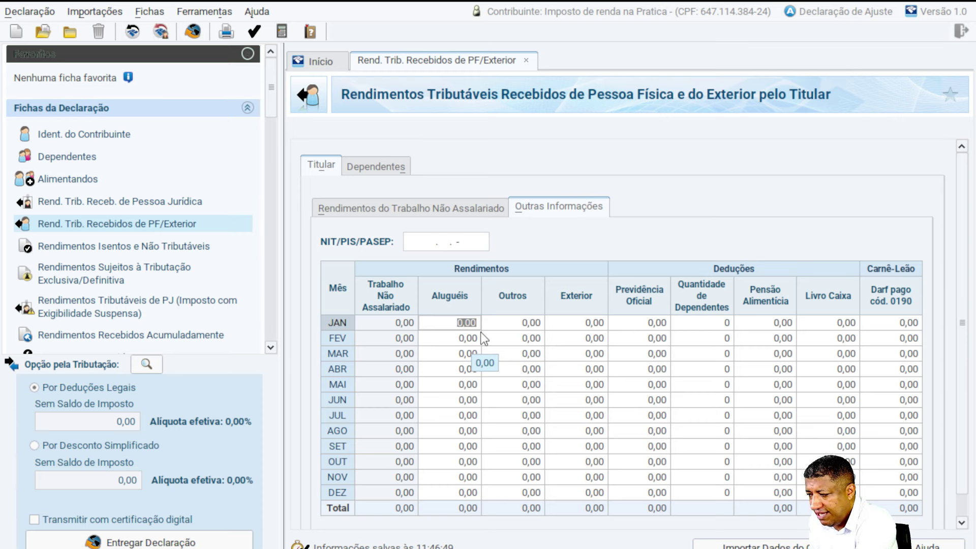
{"action": "left_click", "coordinate": [587, 324]}
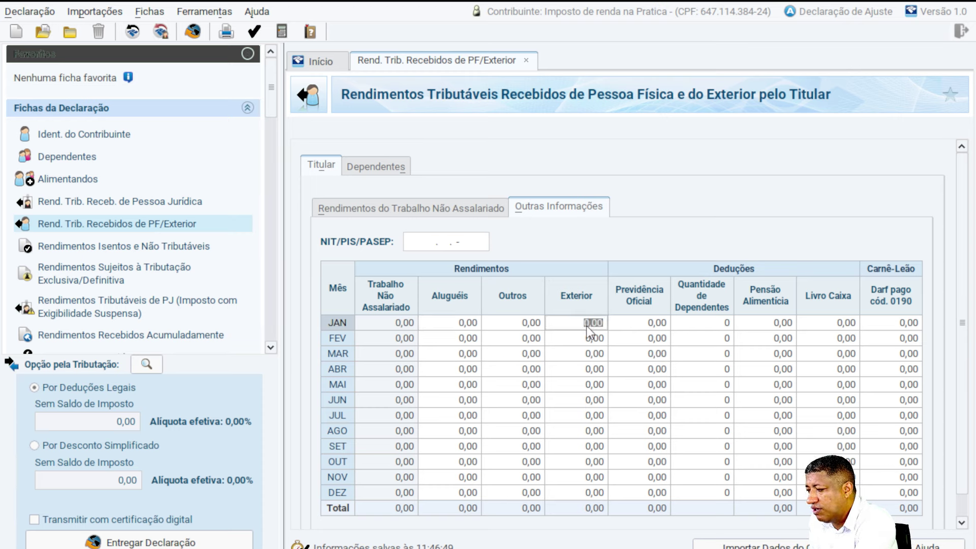
{"action": "left_click", "coordinate": [649, 326]}
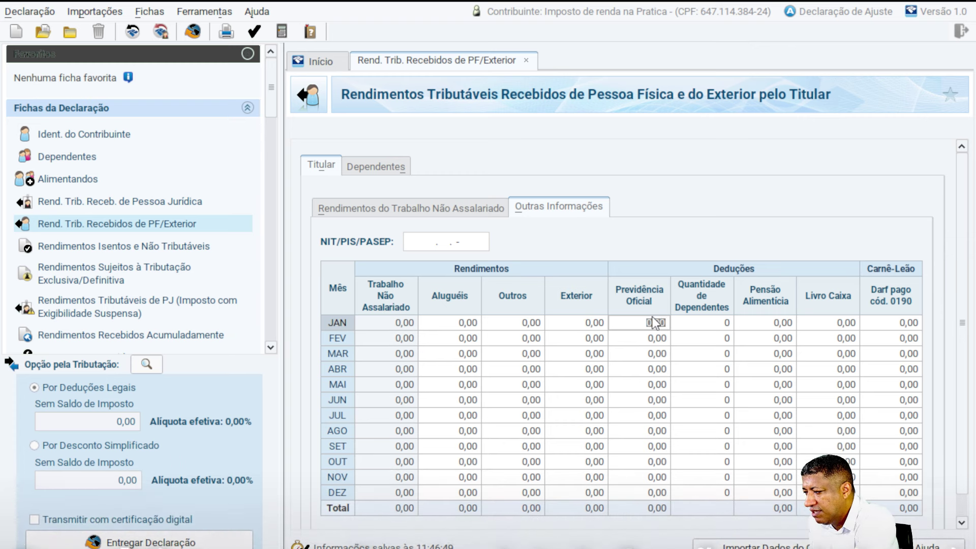
{"action": "left_click", "coordinate": [766, 323]}
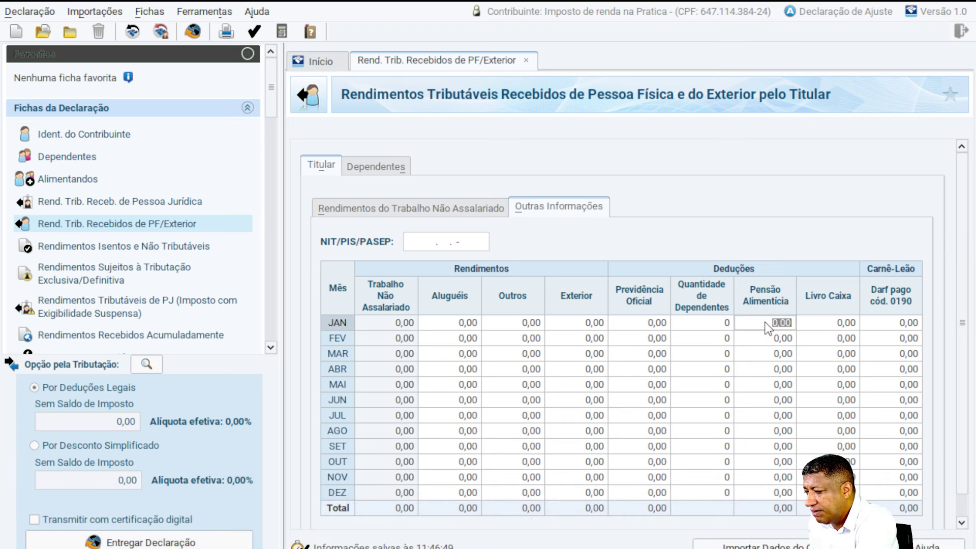
{"action": "left_click", "coordinate": [847, 323]}
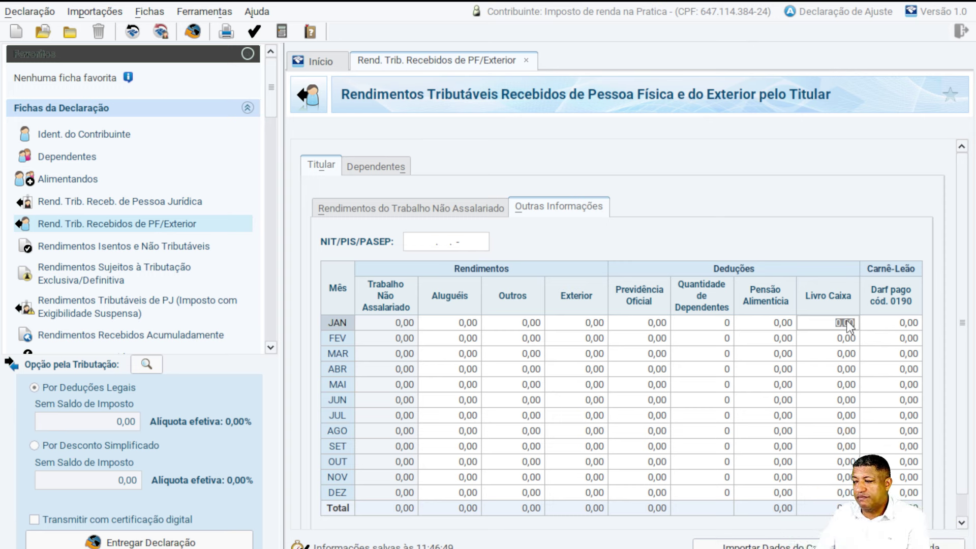
{"action": "left_click", "coordinate": [912, 323]}
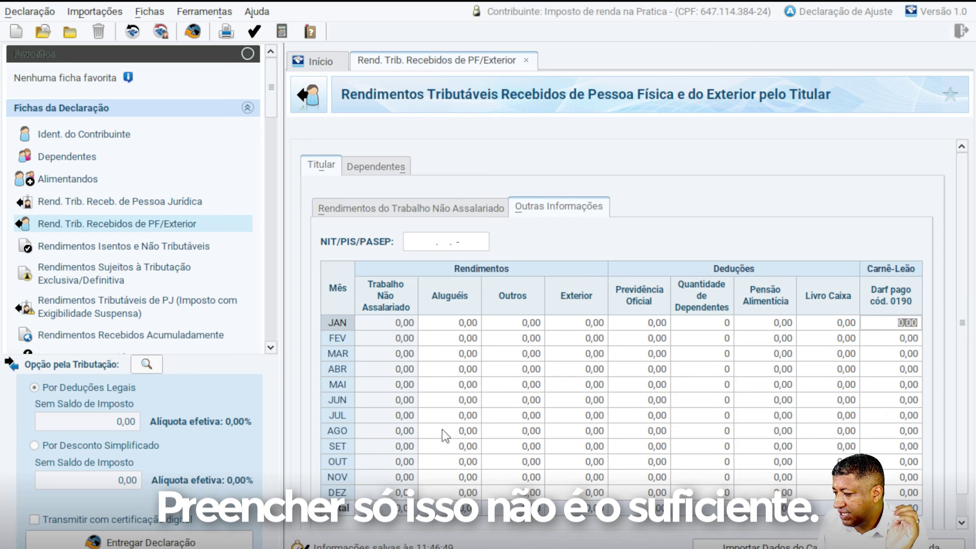
{"action": "left_click", "coordinate": [472, 323]}
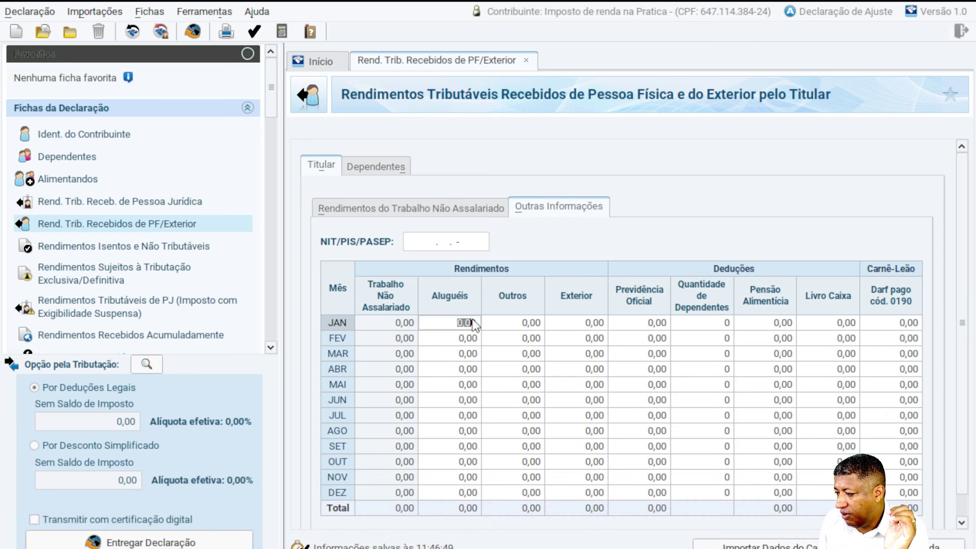
{"action": "left_click", "coordinate": [501, 324]}
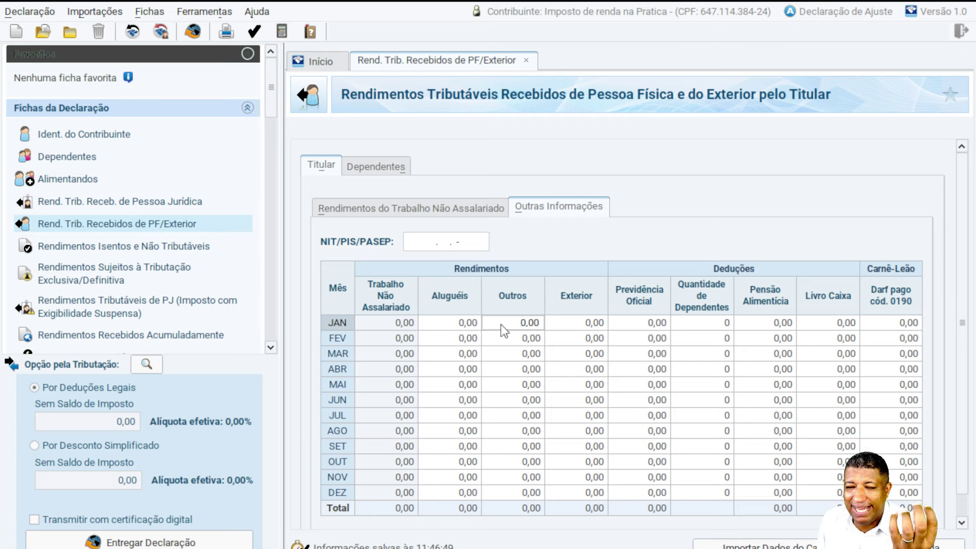
- Check the dependent selection for PF/Exterior income, discard the entry and return to the Titular's Rendimentos do Trabalho Não Assalariado
{"action": "left_click", "coordinate": [357, 166]}
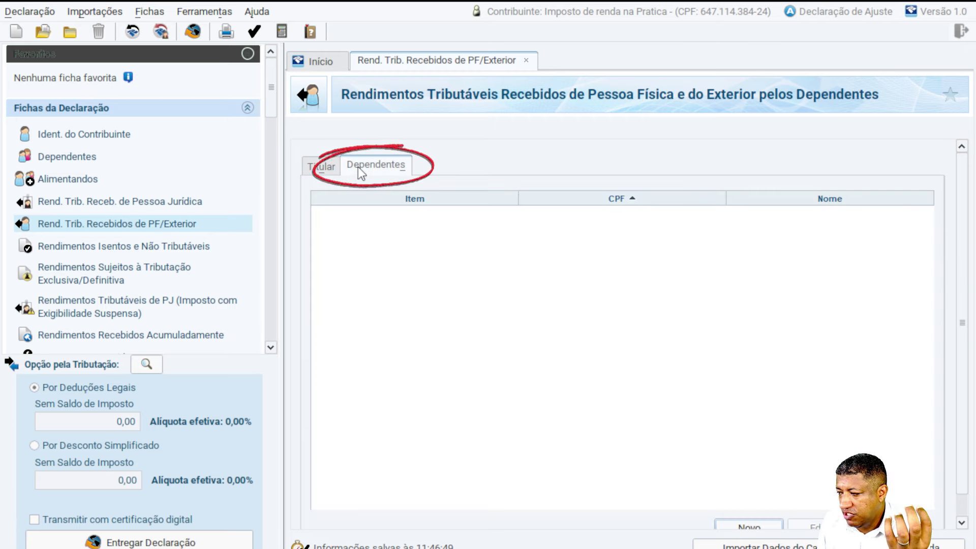
{"action": "left_click", "coordinate": [740, 526]}
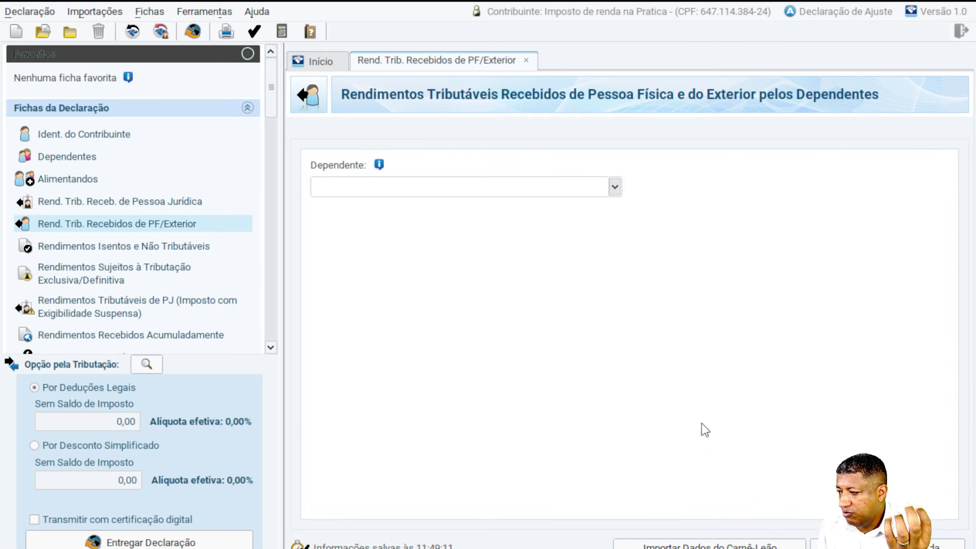
{"action": "left_click", "coordinate": [615, 188]}
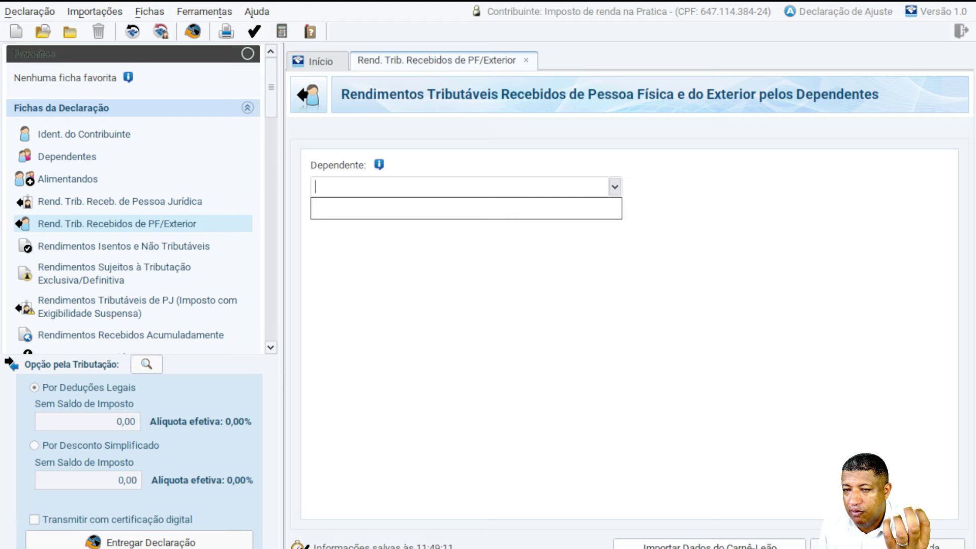
{"action": "key", "text": "Escape"}
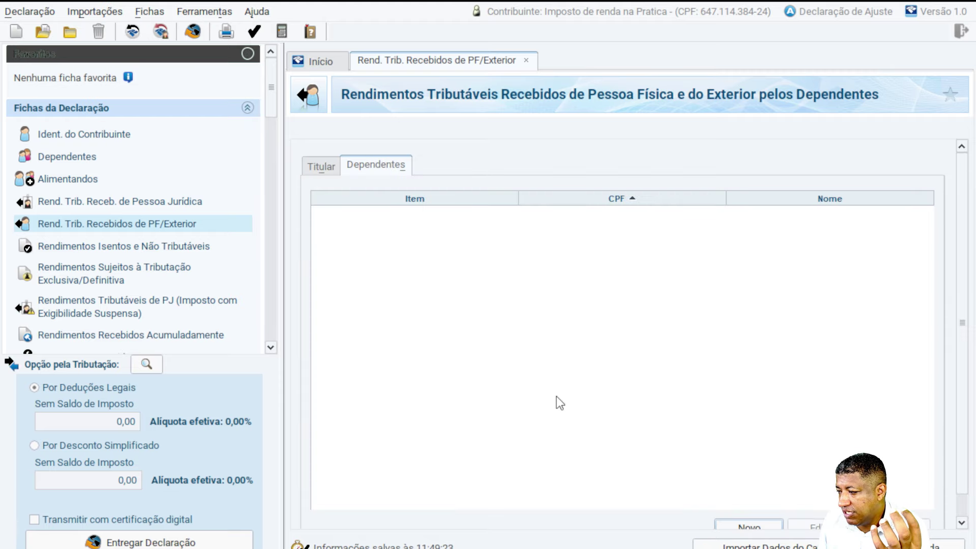
{"action": "left_click", "coordinate": [337, 166]}
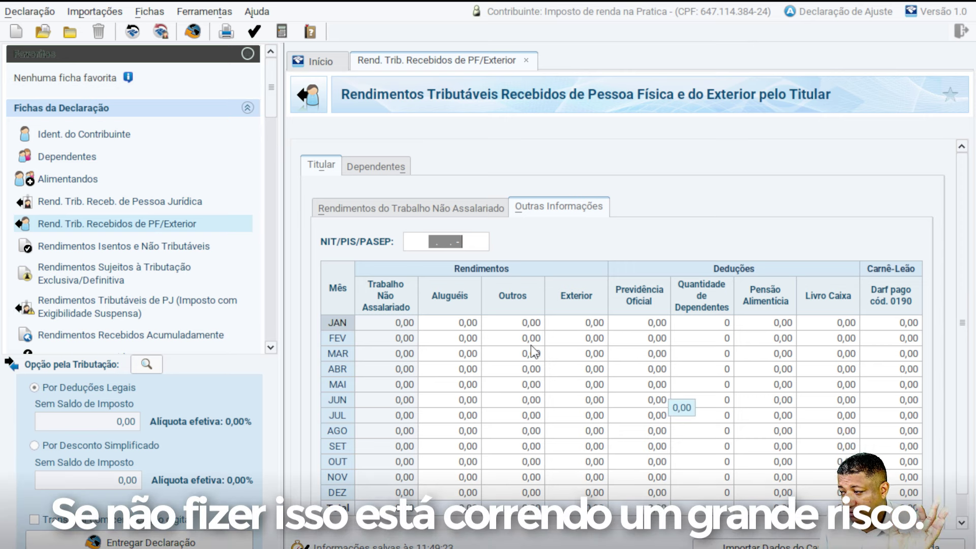
{"action": "left_click", "coordinate": [376, 206]}
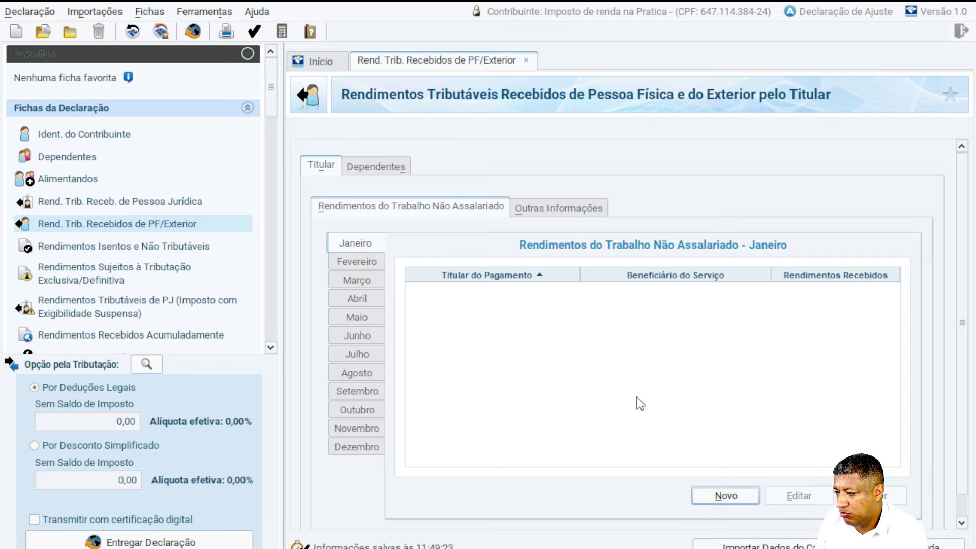
- Add a Rendimentos Isentos e Não Tributáveis record of type 02 - Bolsas de estudo for the Titular, leaving payer details blank and value at 0,00
{"action": "left_click", "coordinate": [84, 249]}
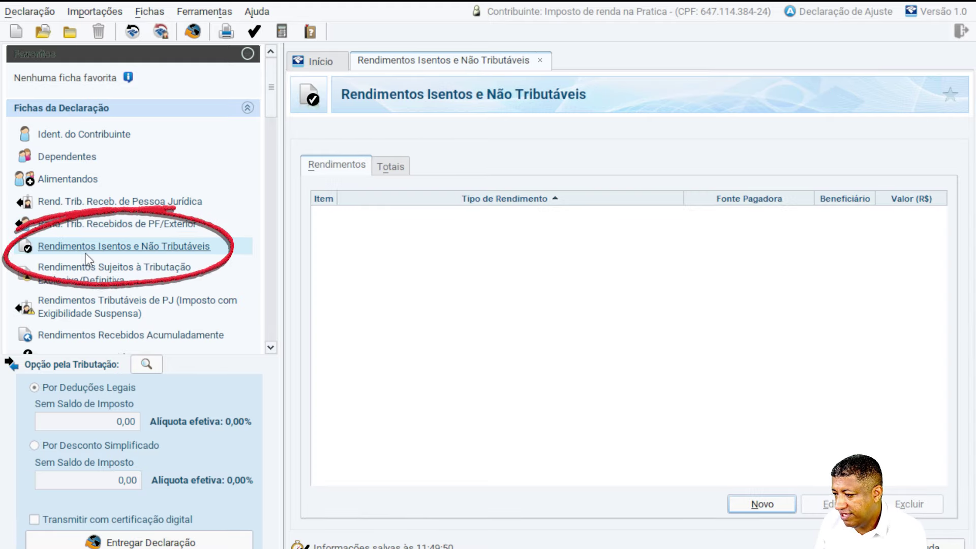
{"action": "left_click", "coordinate": [757, 503]}
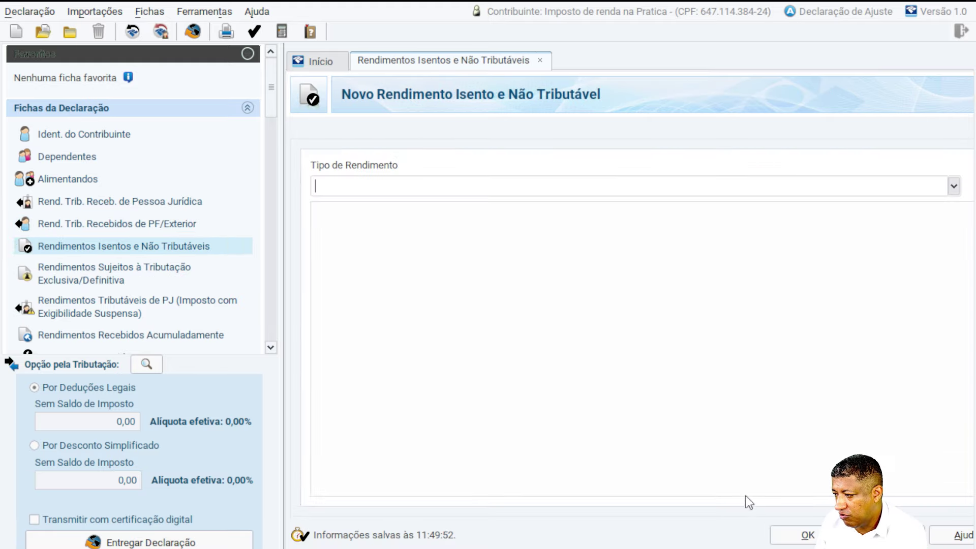
{"action": "left_click", "coordinate": [954, 185]}
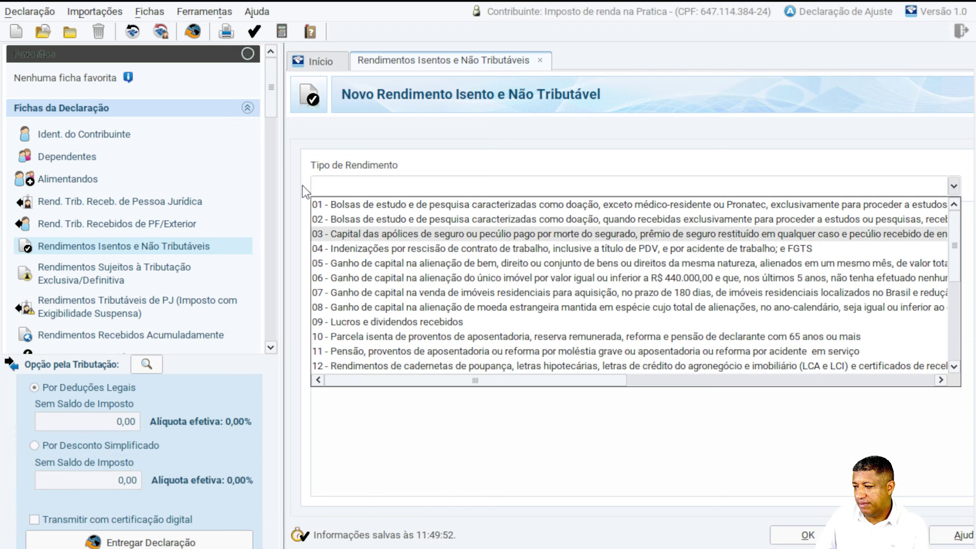
{"action": "left_click", "coordinate": [372, 220]}
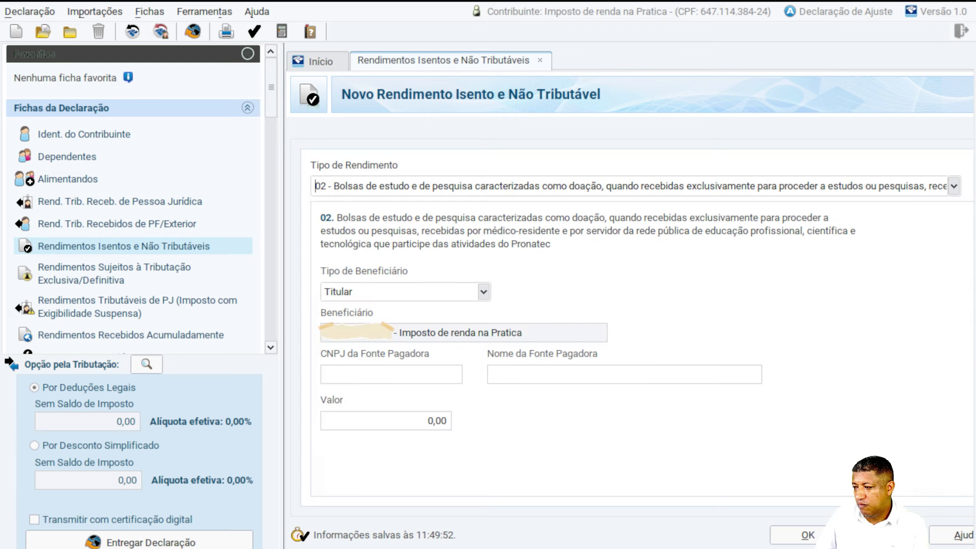
{"action": "left_click", "coordinate": [355, 373]}
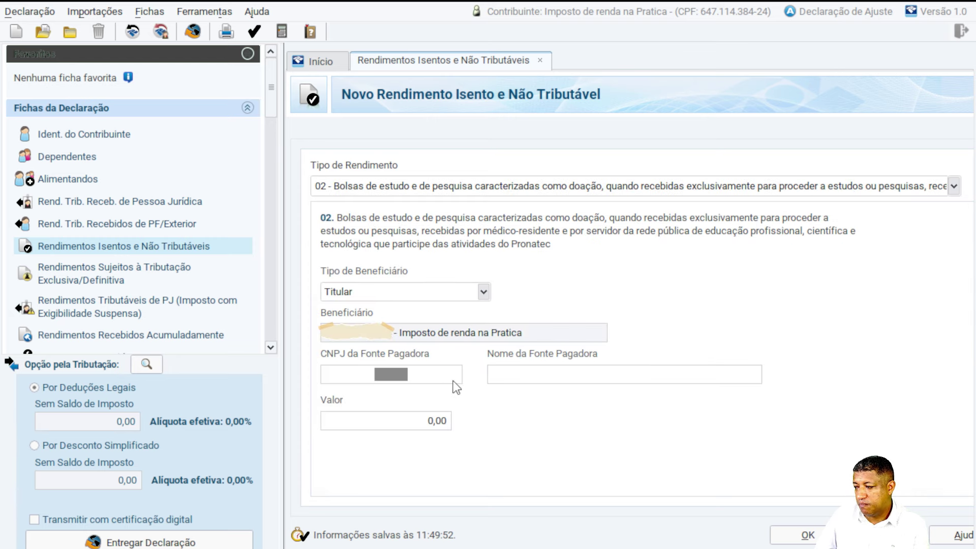
{"action": "left_click", "coordinate": [532, 378]}
{"action": "left_click", "coordinate": [395, 425]}
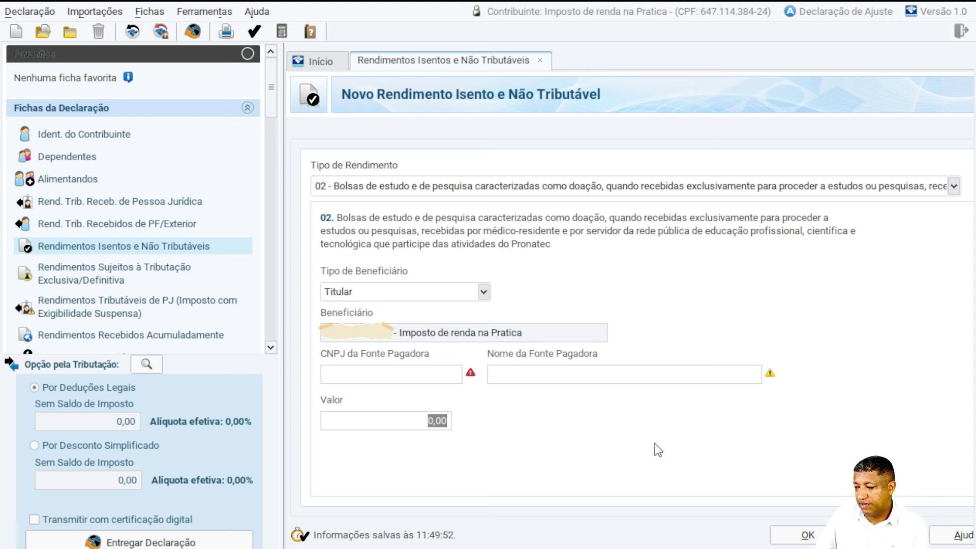
{"action": "left_click", "coordinate": [808, 534]}
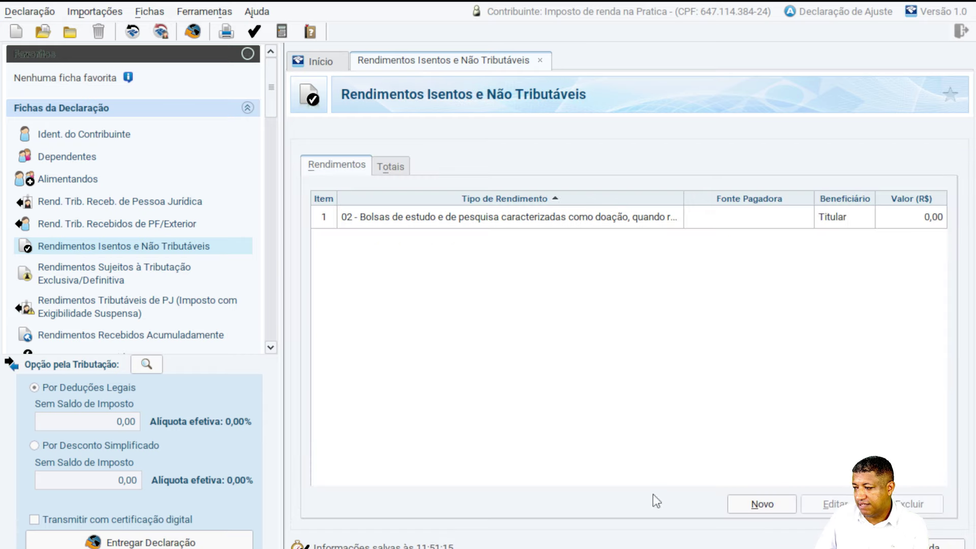
- Start a new record in Rendimentos Sujeitos à Tributação Exclusiva/Definitiva and open its list of income types
{"action": "left_click", "coordinate": [89, 277]}
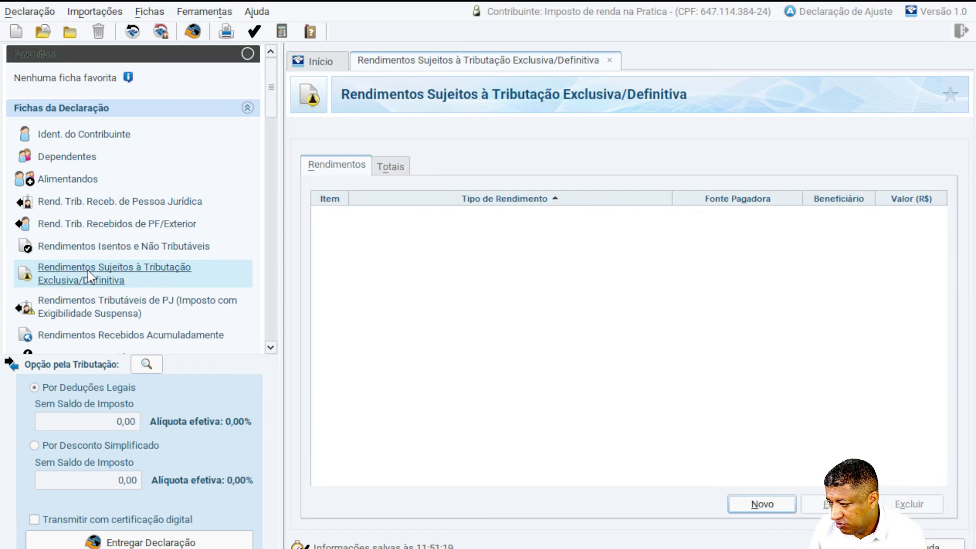
{"action": "left_click", "coordinate": [759, 502]}
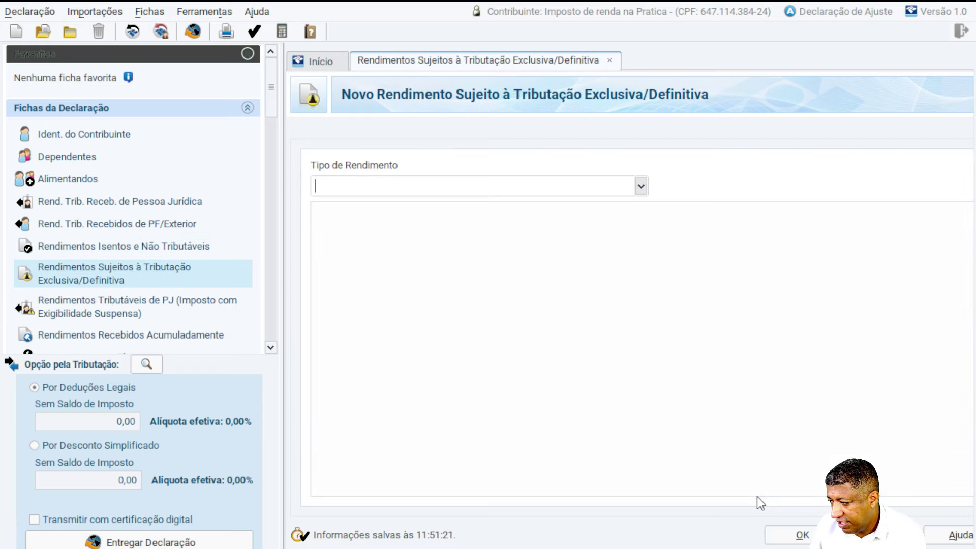
{"action": "left_click", "coordinate": [640, 187]}
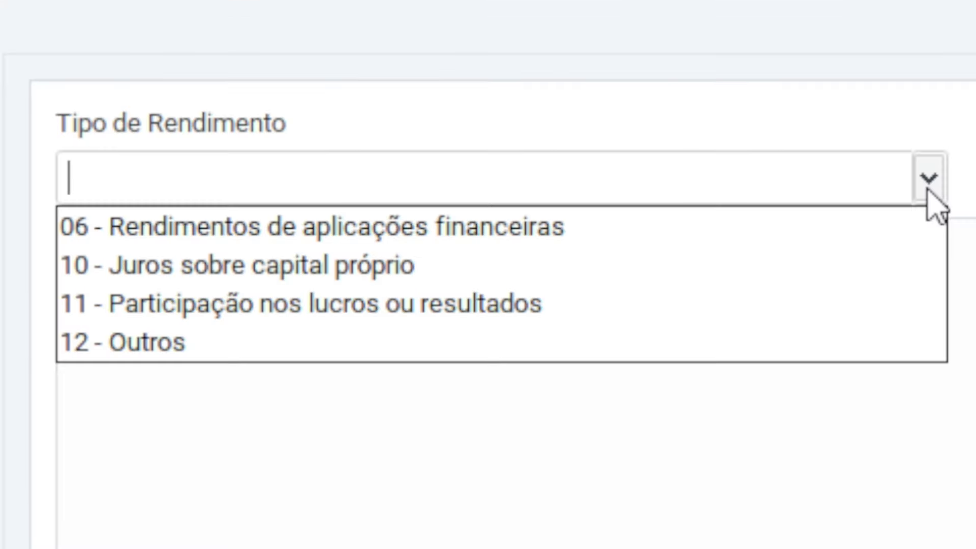